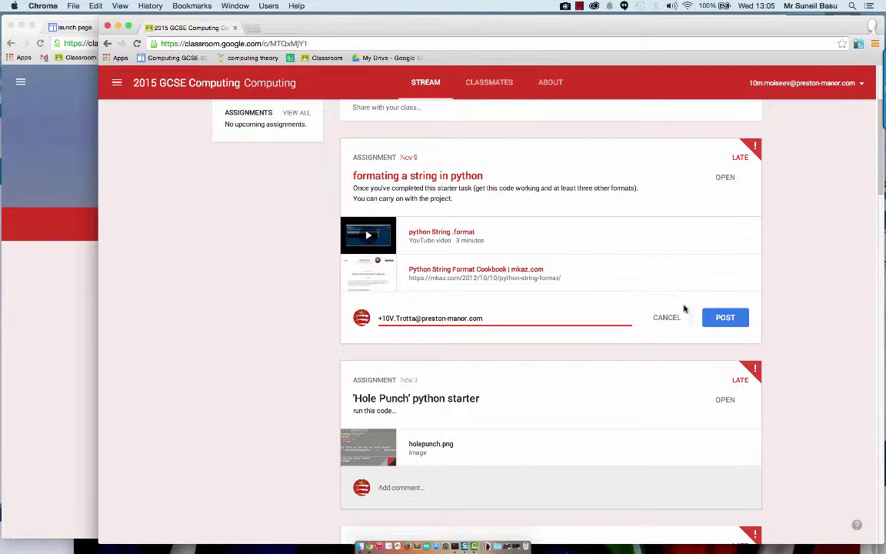
Post the comment 'Can you add floating point numbers?' on the python string-formatting assignment.
{"action": "left_click", "coordinate": [677, 314]}
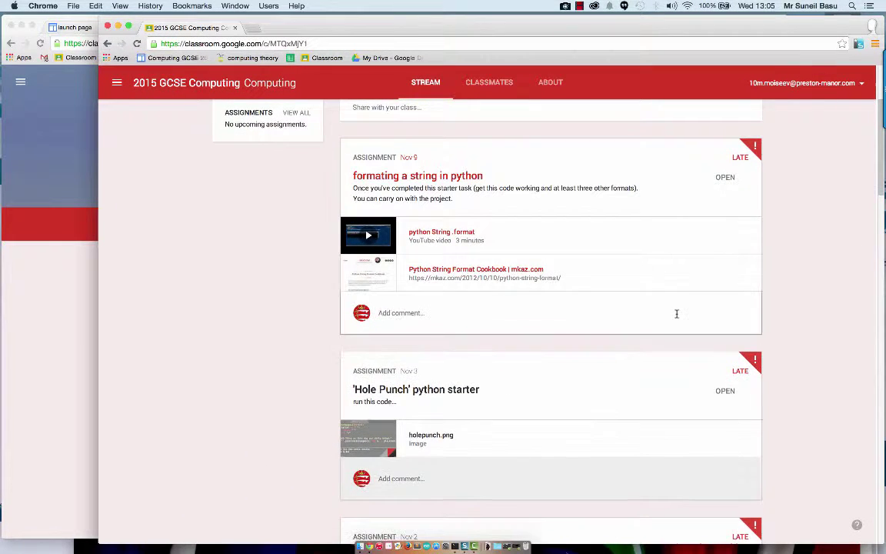
{"action": "scroll", "coordinate": [676, 247], "scroll_direction": "up", "scroll_amount": 3}
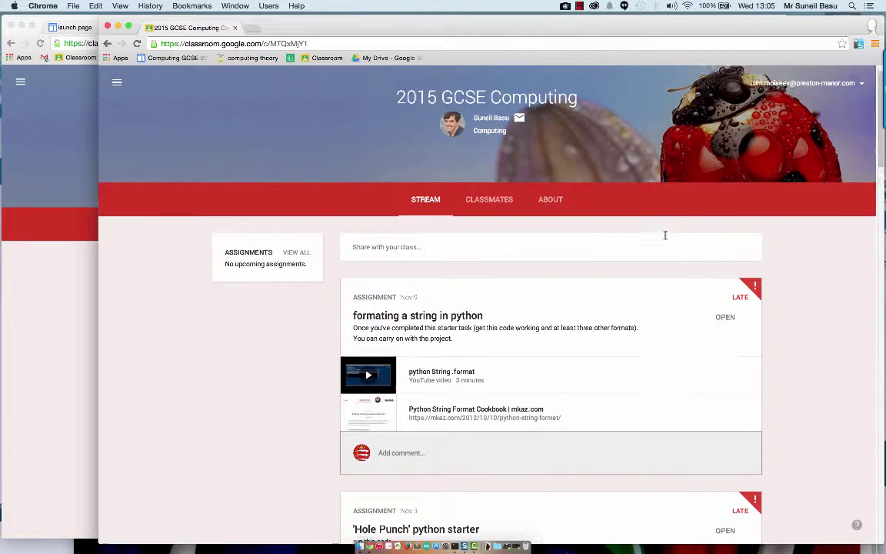
{"action": "scroll", "coordinate": [665, 236], "scroll_direction": "down", "scroll_amount": 3}
{"action": "scroll", "coordinate": [665, 239], "scroll_direction": "down", "scroll_amount": 1}
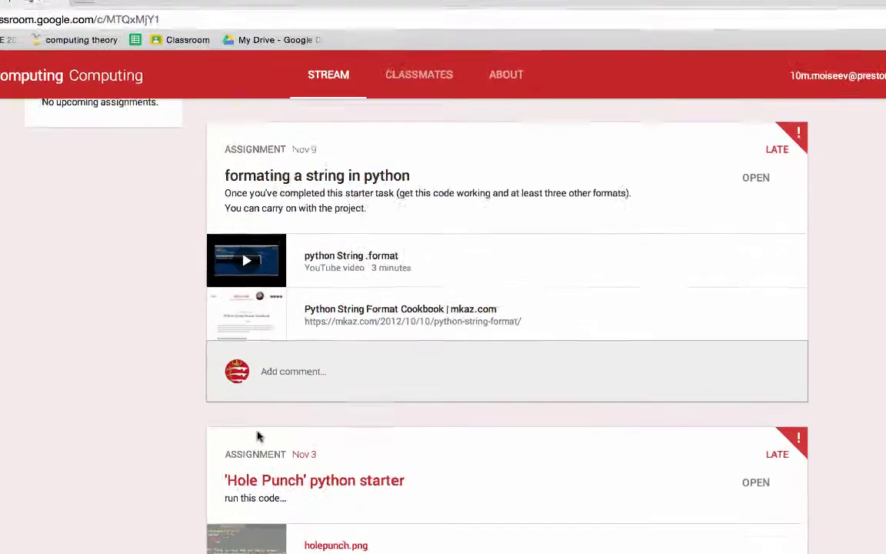
{"action": "left_click", "coordinate": [73, 506]}
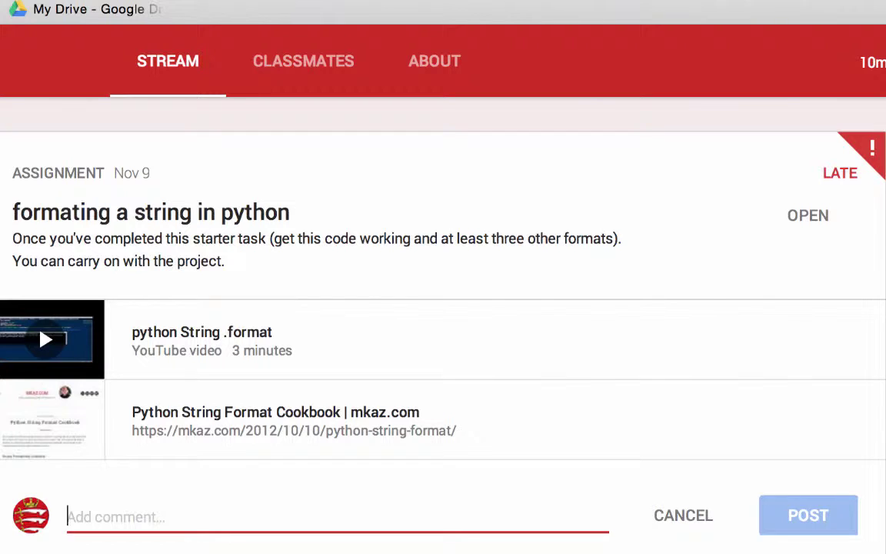
{"action": "type", "text": "Can you add"}
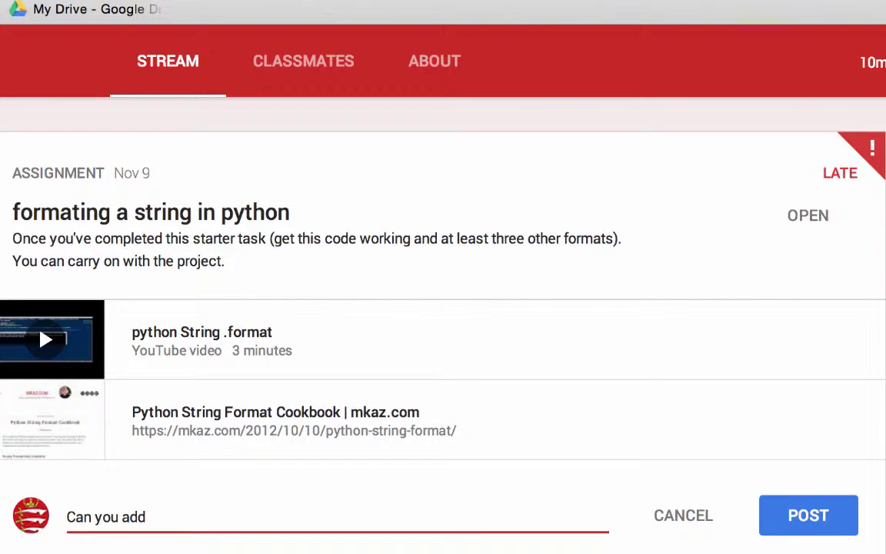
{"action": "type", "text": " floating point n"}
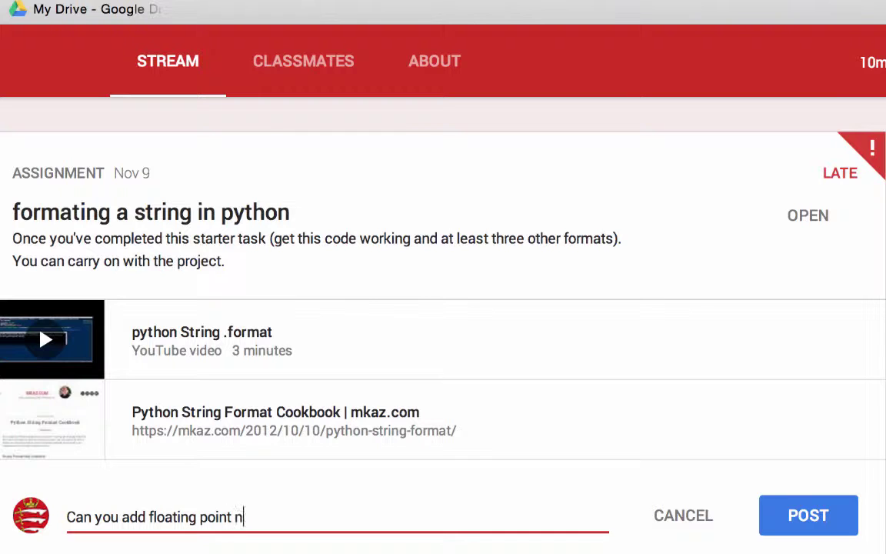
{"action": "type", "text": "umbers?"}
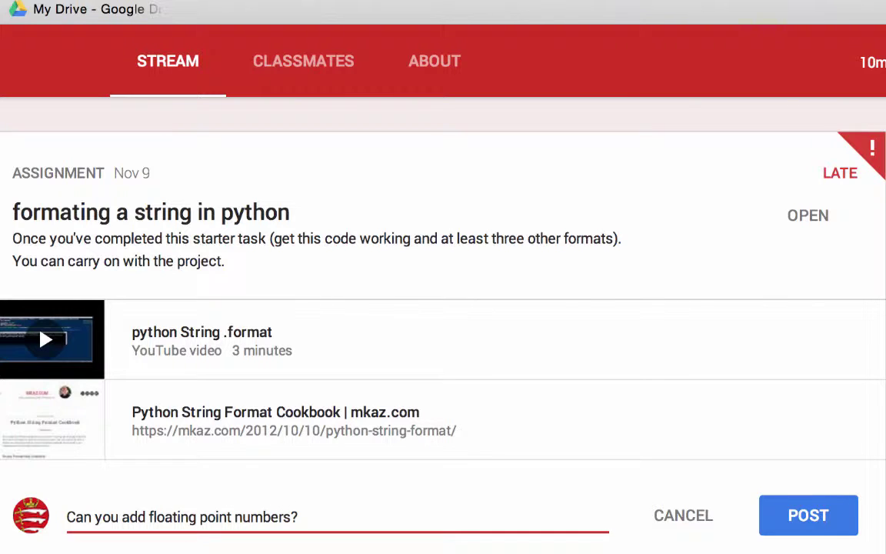
{"action": "left_click", "coordinate": [767, 526]}
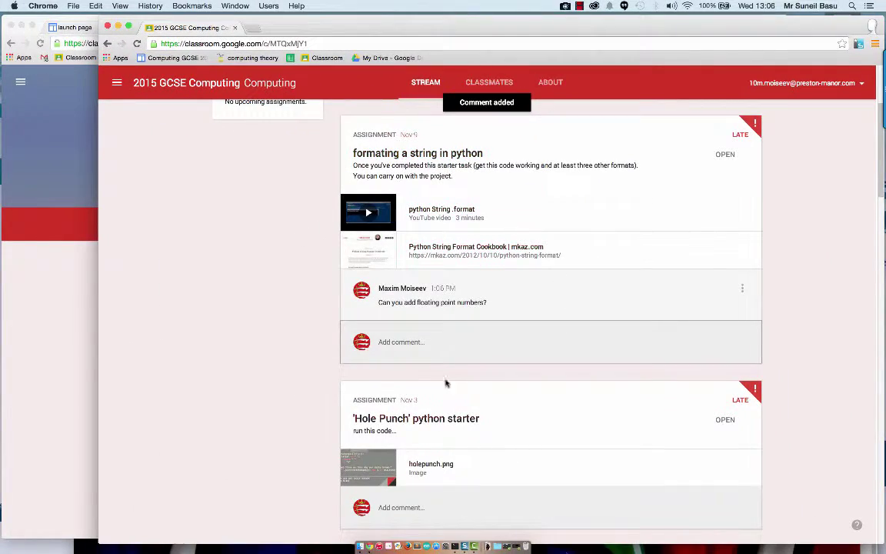
Bring the teacher's stream forward and scroll to the floating point question under the assignment.
{"action": "scroll", "coordinate": [167, 263], "scroll_direction": "up", "scroll_amount": 1}
{"action": "left_click", "coordinate": [66, 200]}
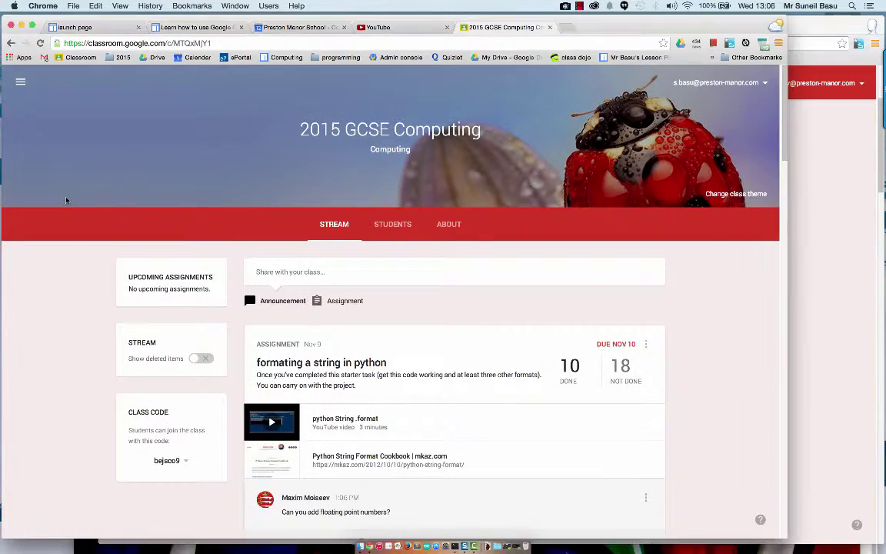
{"action": "scroll", "coordinate": [710, 376], "scroll_direction": "down", "scroll_amount": 2}
{"action": "scroll", "coordinate": [710, 376], "scroll_direction": "down", "scroll_amount": 2}
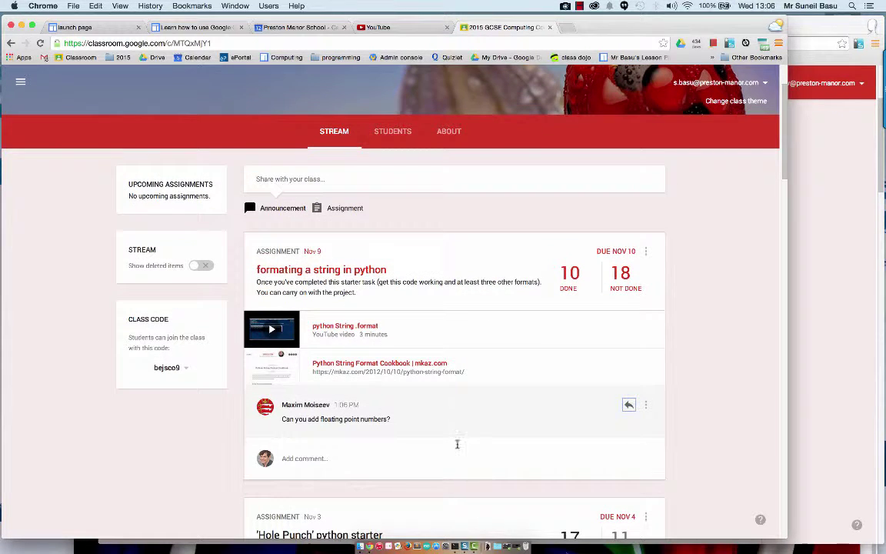
In the second student's browser, go back from the Gmail inbox to the 2015 GCSE Computing classmates list.
{"action": "key", "text": "super+grave"}
{"action": "key", "text": "super+grave"}
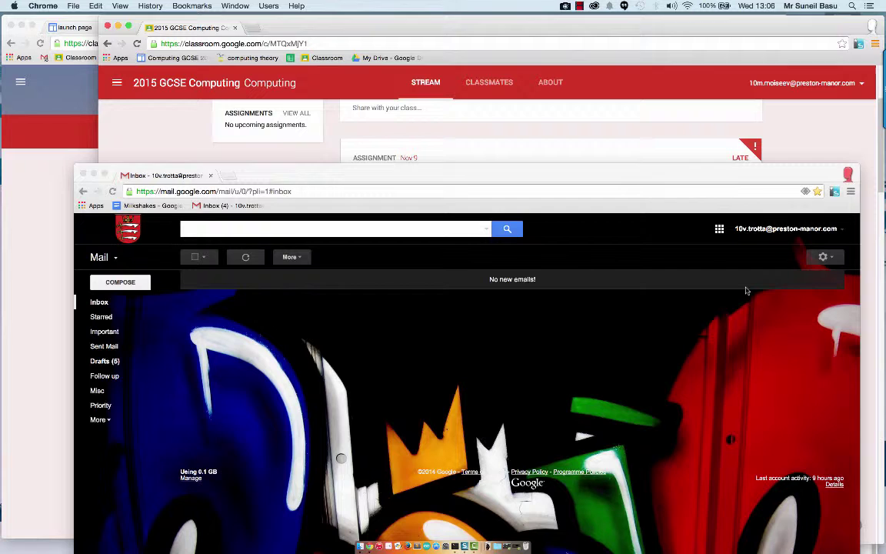
{"action": "left_click_drag", "start_coordinate": [689, 186], "coordinate": [681, 65]}
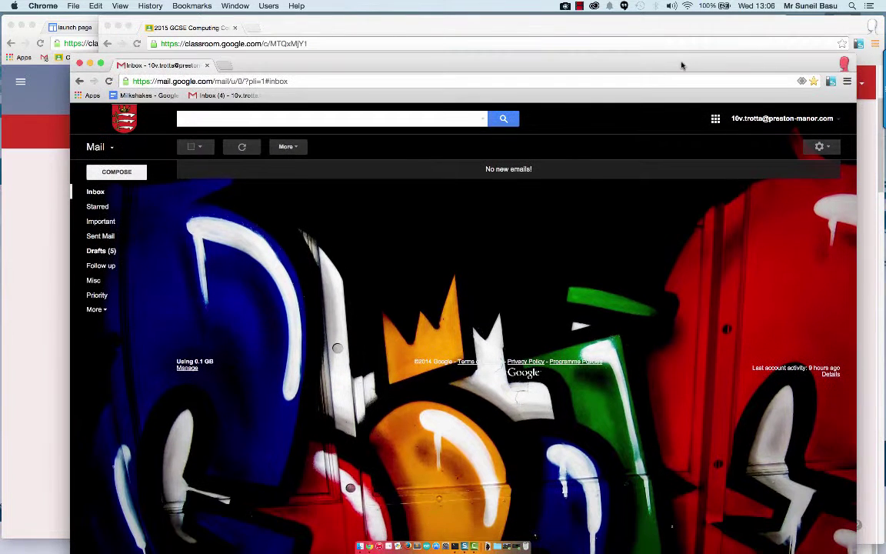
{"action": "left_click", "coordinate": [80, 80]}
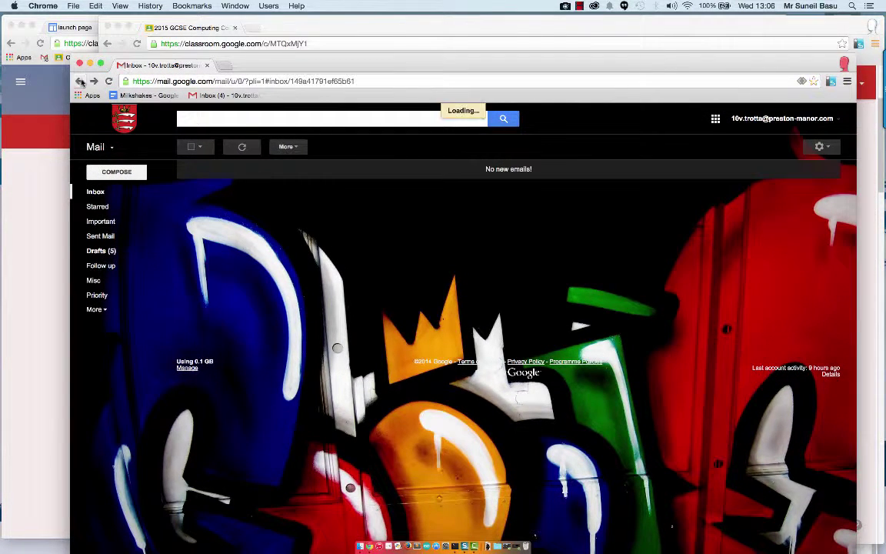
{"action": "left_click", "coordinate": [80, 81]}
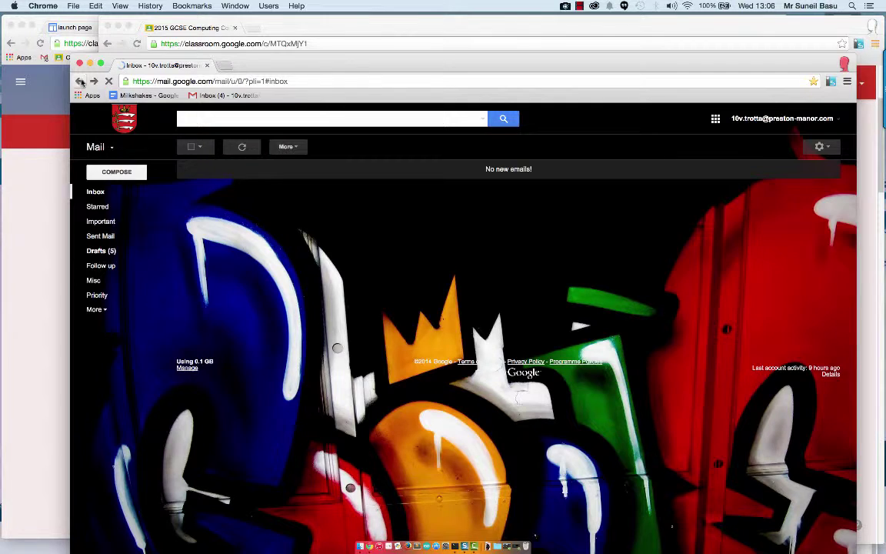
{"action": "left_click", "coordinate": [80, 81]}
{"action": "left_click", "coordinate": [235, 80]}
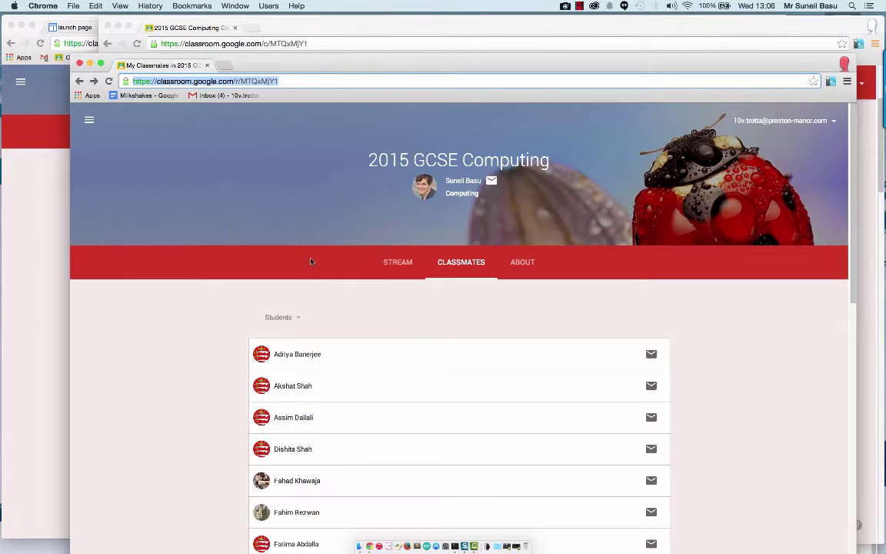
On the stream, reply 'yes, you can add a decimal place control' under the floating point question.
{"action": "left_click", "coordinate": [399, 263]}
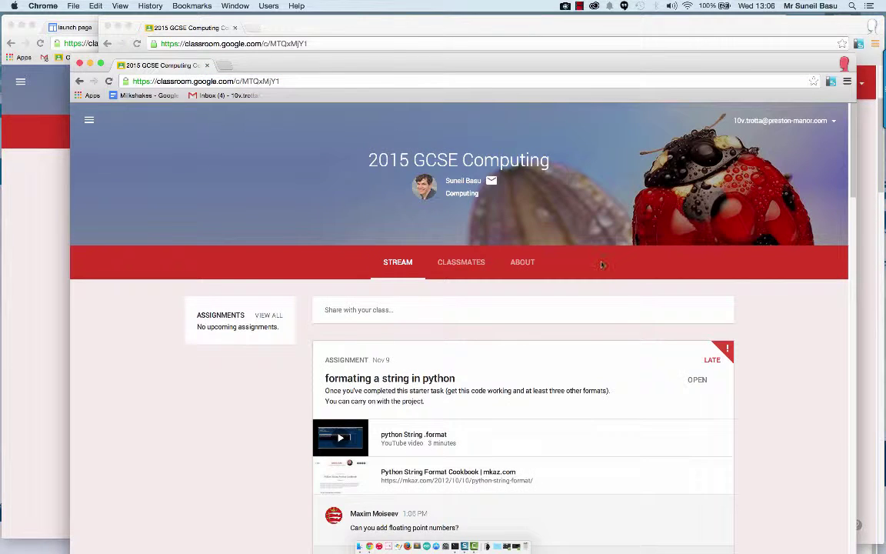
{"action": "scroll", "coordinate": [664, 358], "scroll_direction": "down", "scroll_amount": 2}
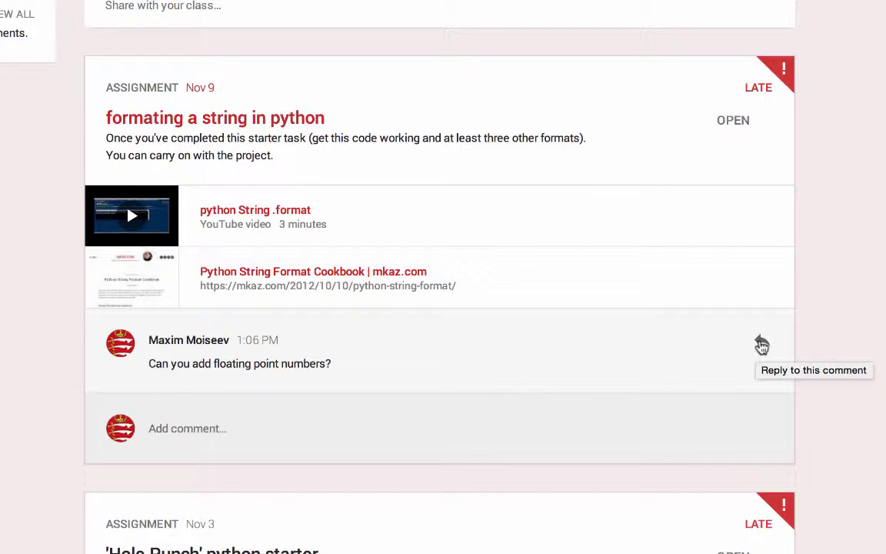
{"action": "left_click", "coordinate": [761, 346]}
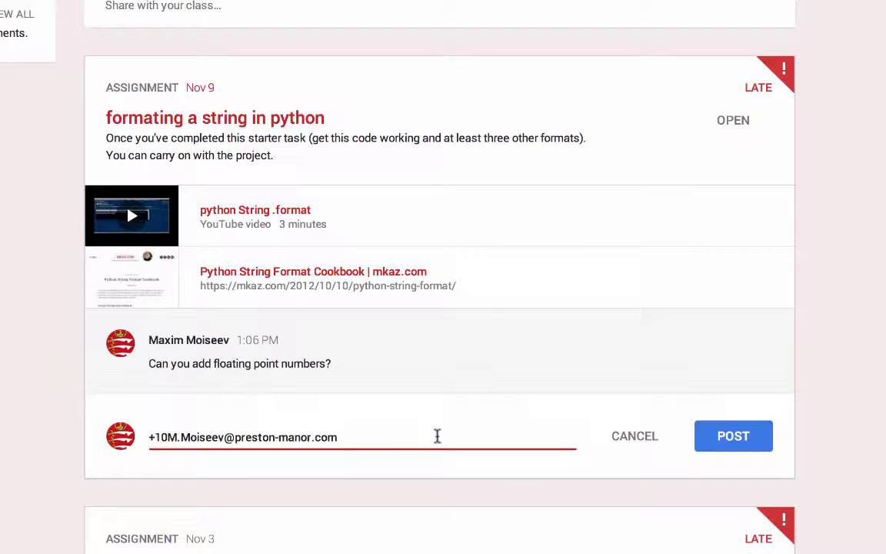
{"action": "type", "text": " yes, "}
{"action": "type", "text": "you can add"}
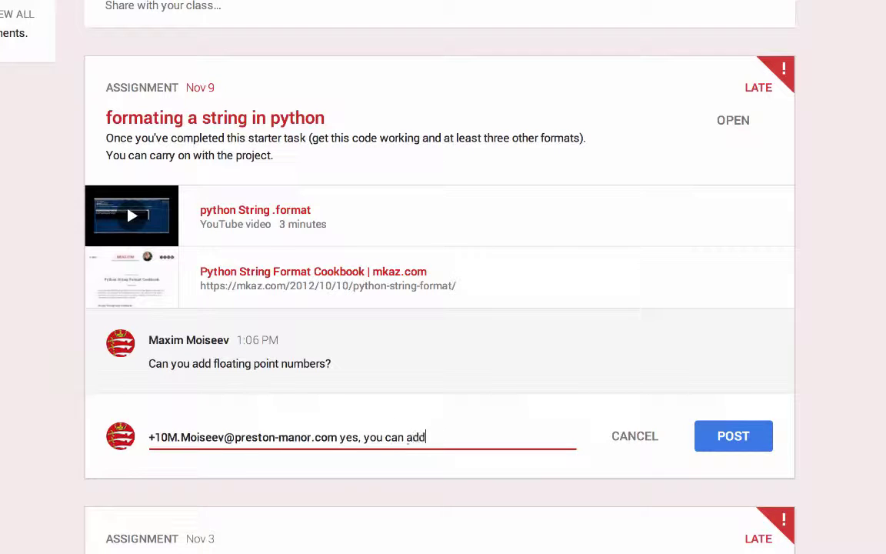
{"action": "type", "text": " a decim"}
{"action": "type", "text": "al place"}
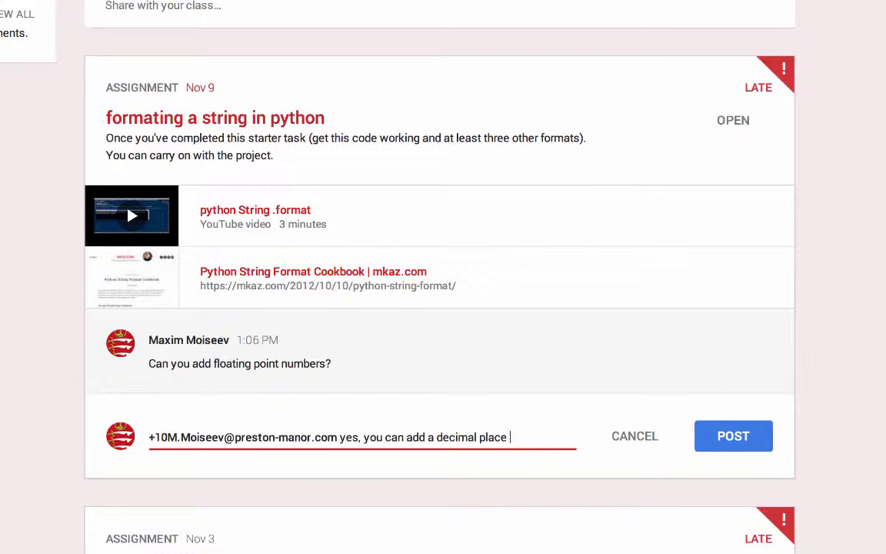
{"action": "type", "text": " control."}
{"action": "left_click", "coordinate": [710, 434]}
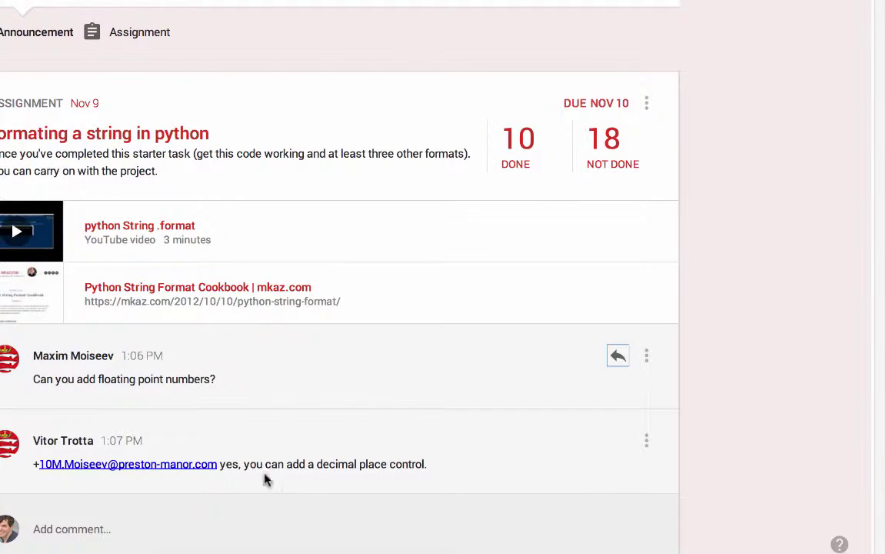
{"action": "mouse_move", "coordinate": [462, 371]}
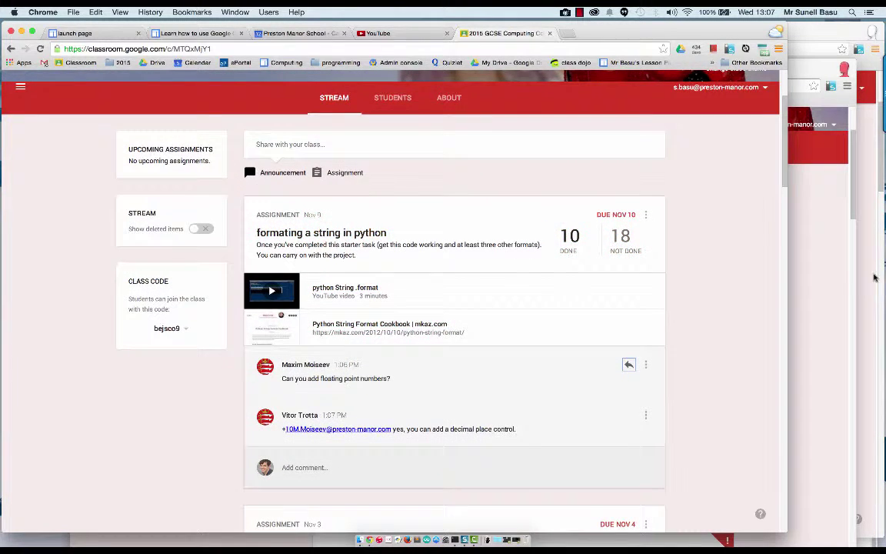
Switch to the student's Classroom window.
{"action": "key", "text": "super+grave"}
As the student, publish a new rude post to the class stream.
{"action": "left_click", "coordinate": [412, 193]}
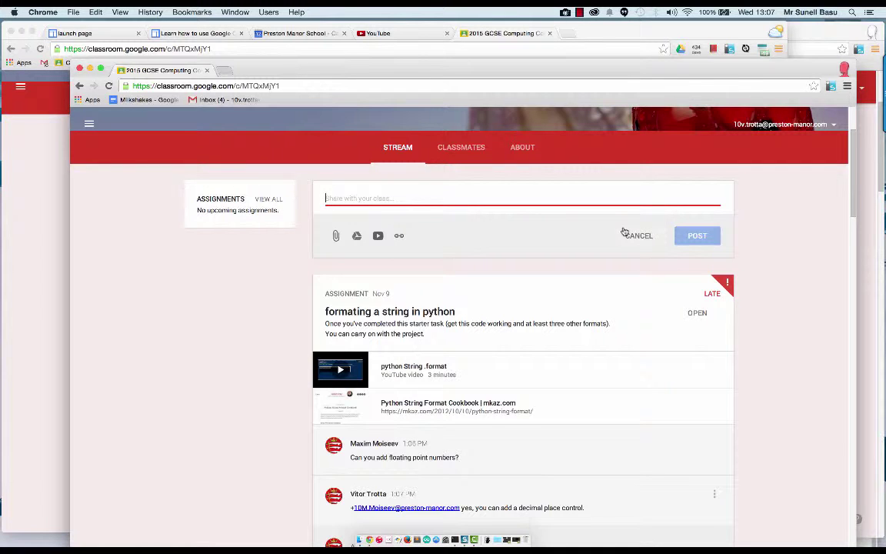
{"action": "type", "text": "My b"}
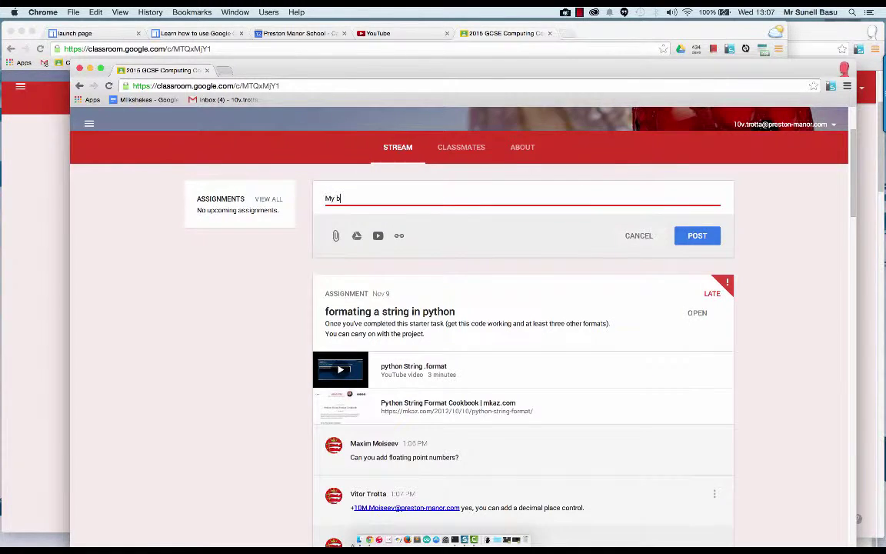
{"action": "type", "text": "um spell"}
{"action": "key", "text": "BackSpace"}
{"action": "key", "text": "BackSpace"}
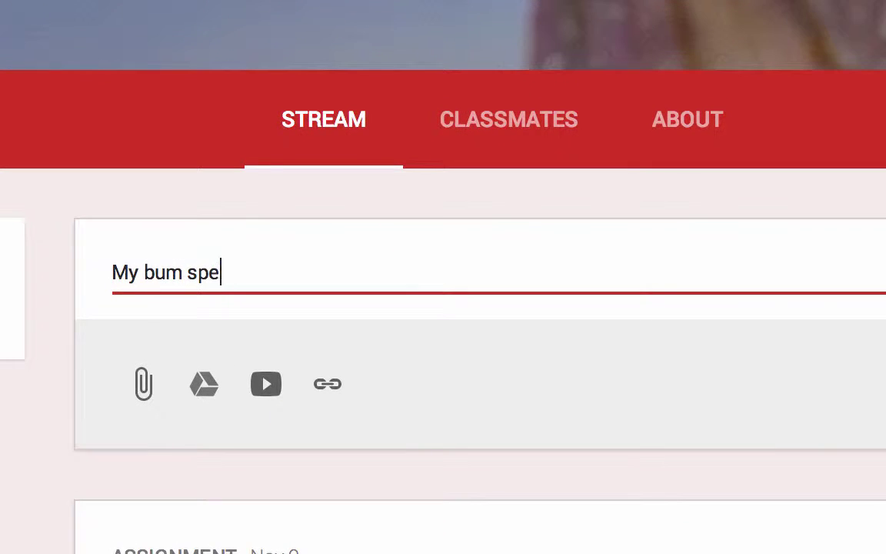
{"action": "key", "text": "BackSpace"}
{"action": "key", "text": "BackSpace"}
{"action": "type", "text": "mells"}
{"action": "key", "text": "Return"}
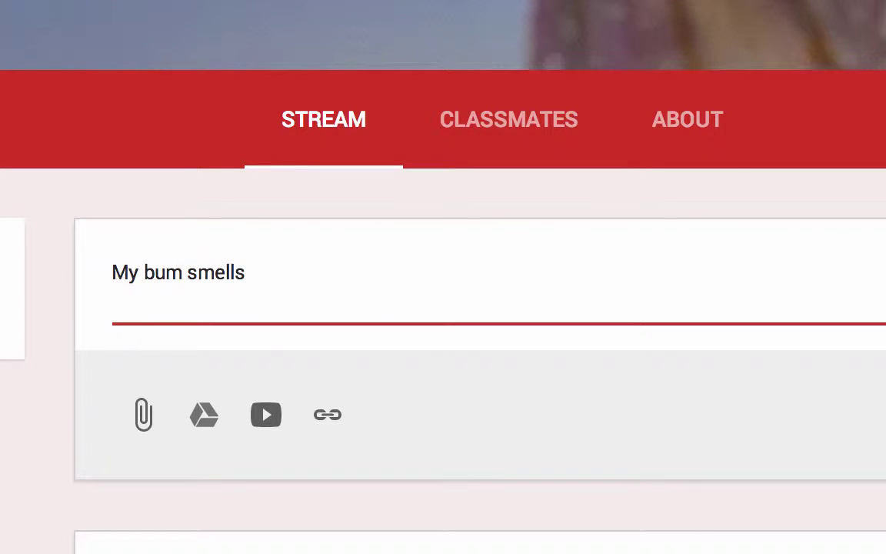
{"action": "left_click", "coordinate": [716, 253]}
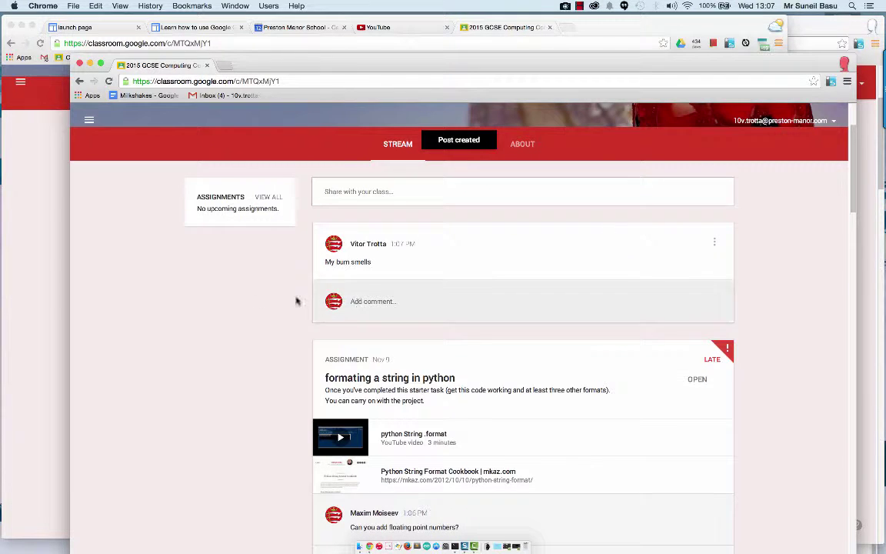
In the other student's window, scroll the stream to find the new post at the top.
{"action": "left_click", "coordinate": [867, 298]}
{"action": "scroll", "coordinate": [445, 319], "scroll_direction": "up", "scroll_amount": 5}
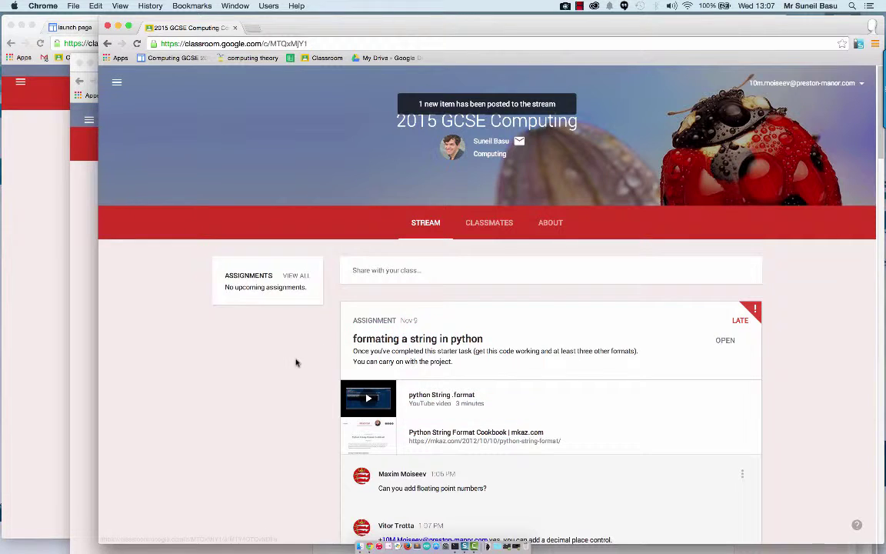
{"action": "scroll", "coordinate": [302, 358], "scroll_direction": "down", "scroll_amount": 3}
{"action": "scroll", "coordinate": [302, 357], "scroll_direction": "down", "scroll_amount": 2}
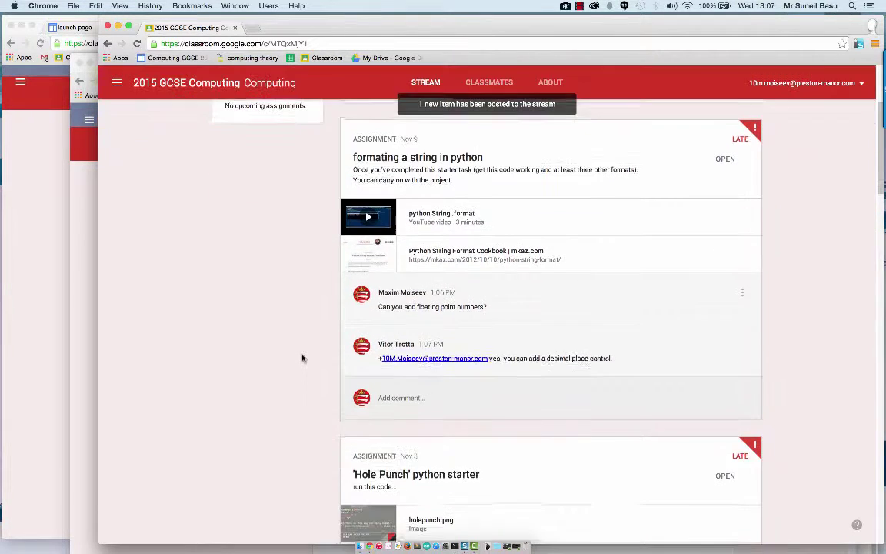
{"action": "scroll", "coordinate": [303, 358], "scroll_direction": "up", "scroll_amount": 5}
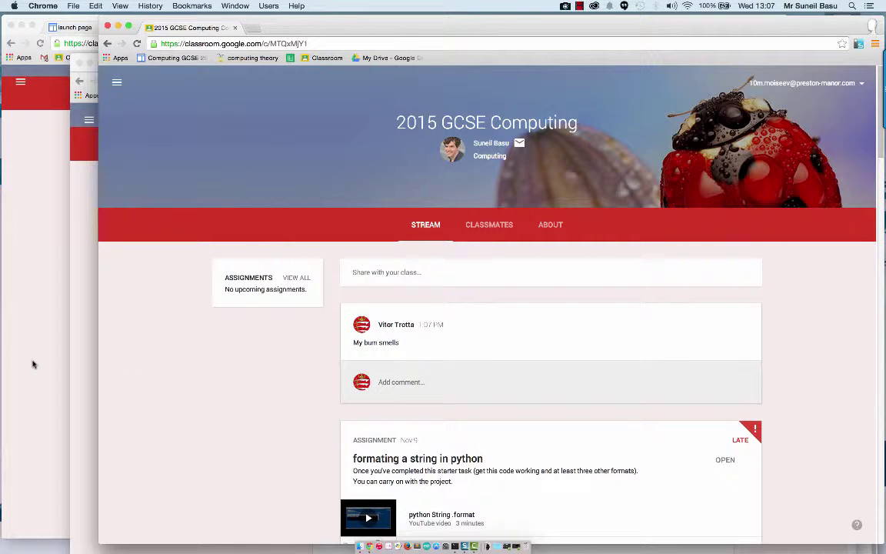
As the second student, post a short reply comment under the rude post.
{"action": "left_click", "coordinate": [389, 378]}
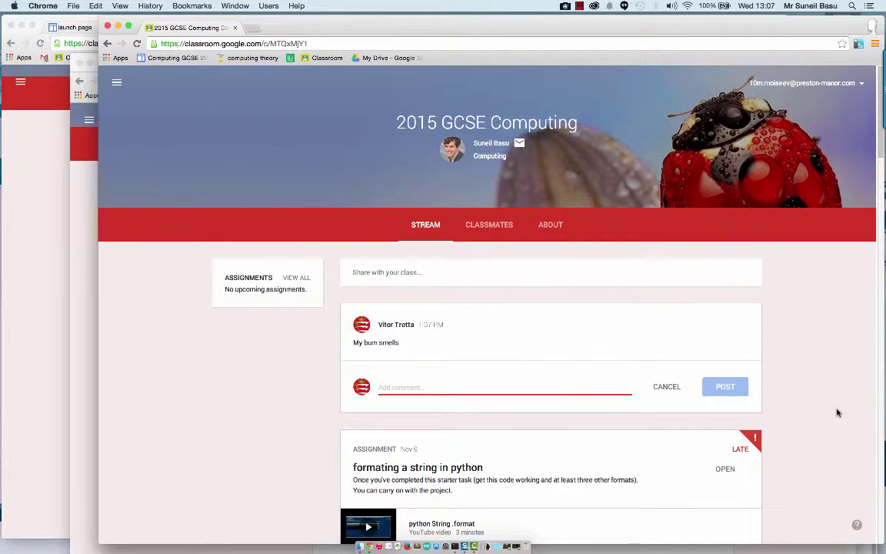
{"action": "type", "text": "you fee"}
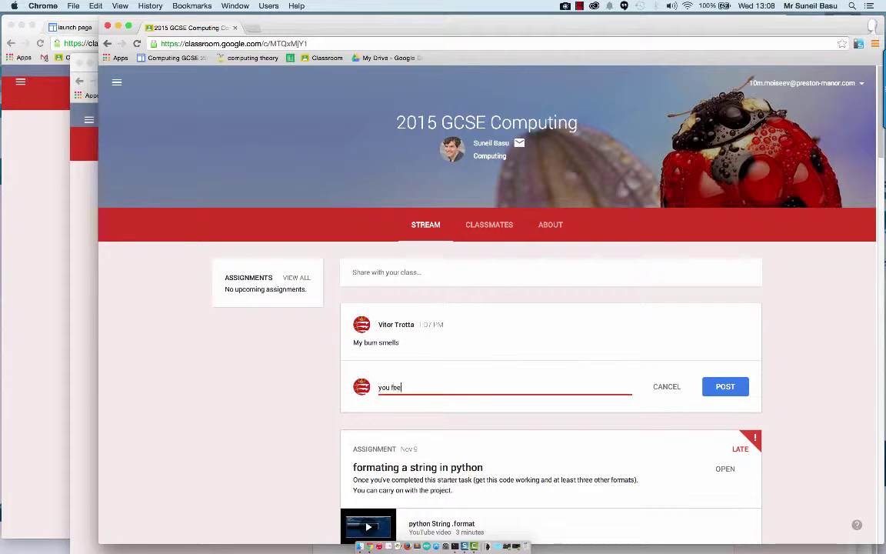
{"action": "type", "text": "t"}
{"action": "key", "text": "Return"}
{"action": "left_click", "coordinate": [719, 394]}
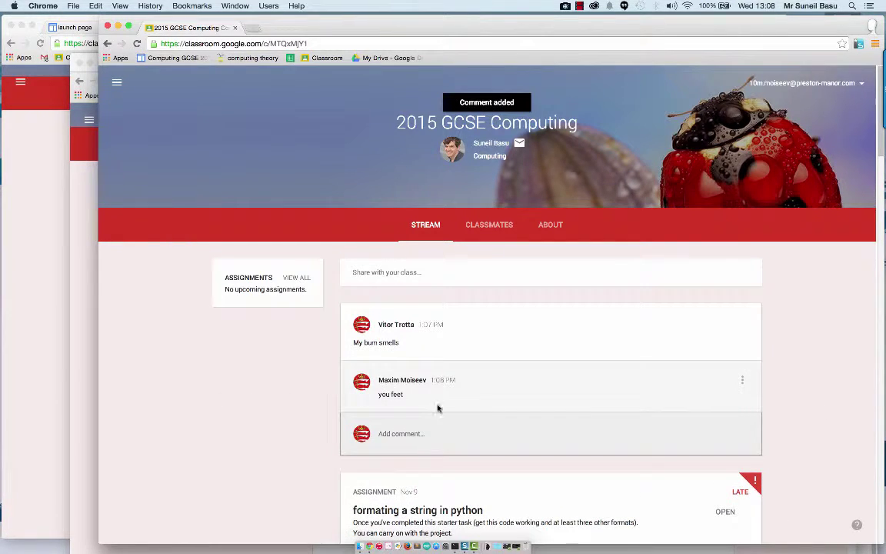
In the teacher's window, delete the rude post and its reply, after cancelling the first attempt.
{"action": "left_click", "coordinate": [9, 345]}
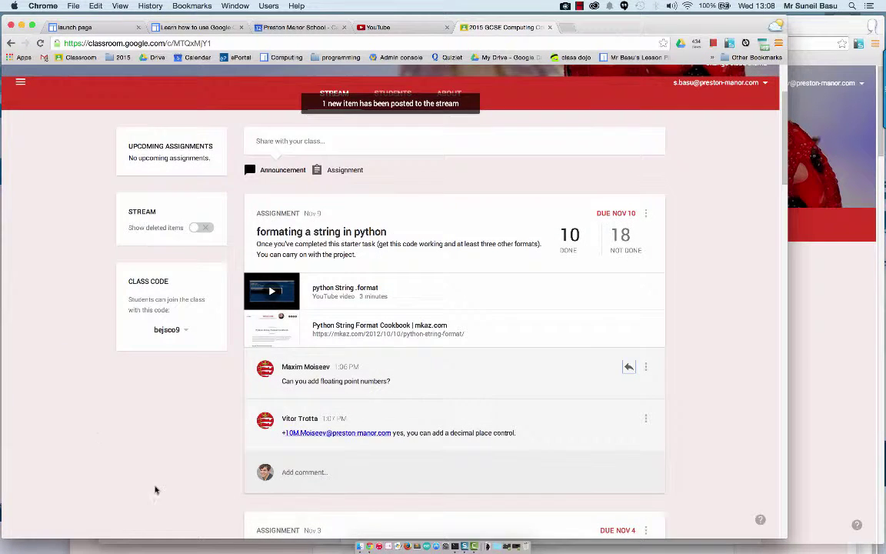
{"action": "scroll", "coordinate": [155, 490], "scroll_direction": "up", "scroll_amount": 2}
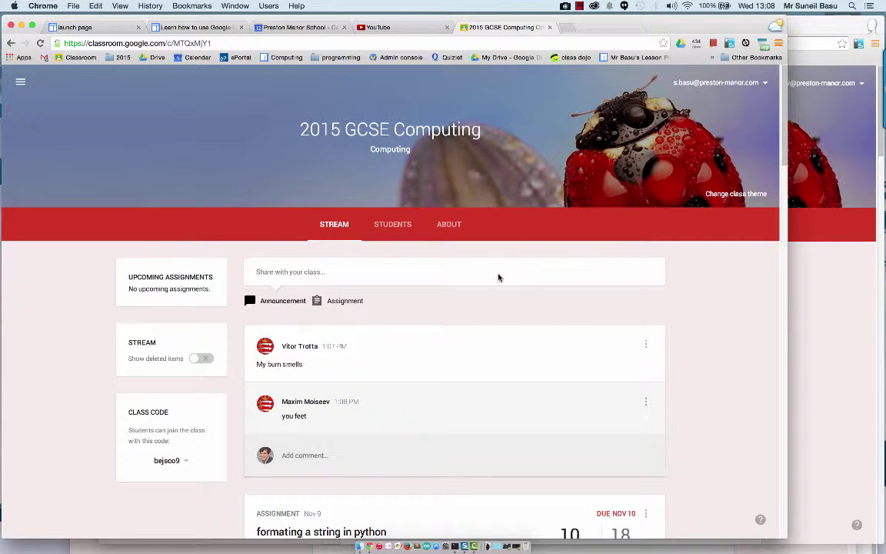
{"action": "left_click", "coordinate": [645, 344]}
{"action": "left_click", "coordinate": [602, 364]}
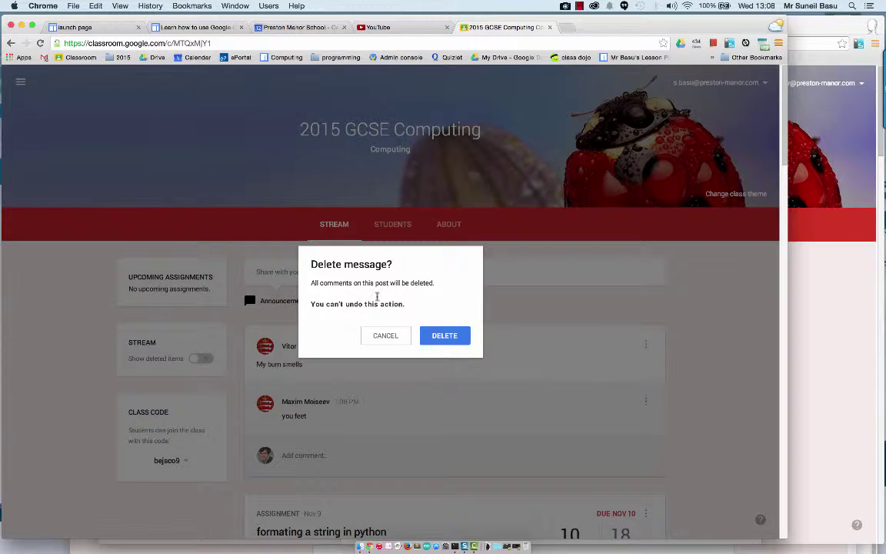
{"action": "left_click", "coordinate": [385, 336]}
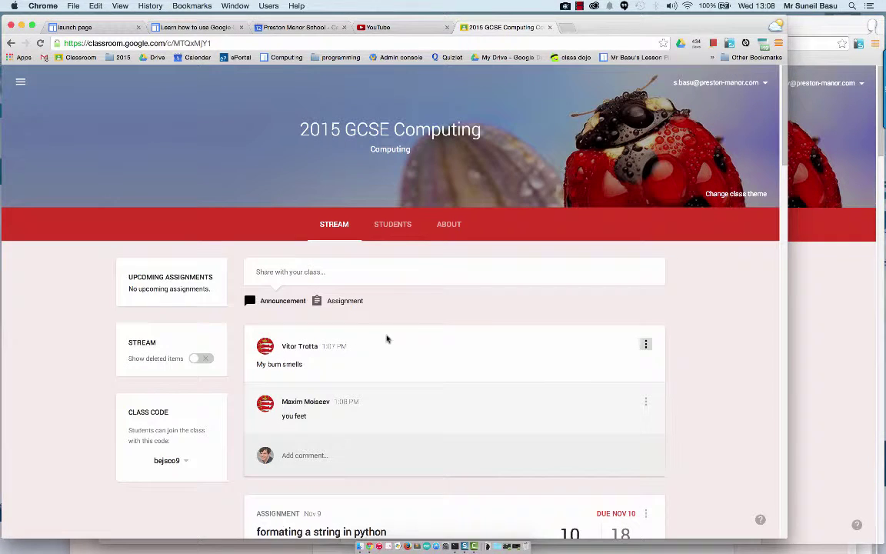
{"action": "left_click", "coordinate": [646, 343]}
{"action": "left_click", "coordinate": [604, 365]}
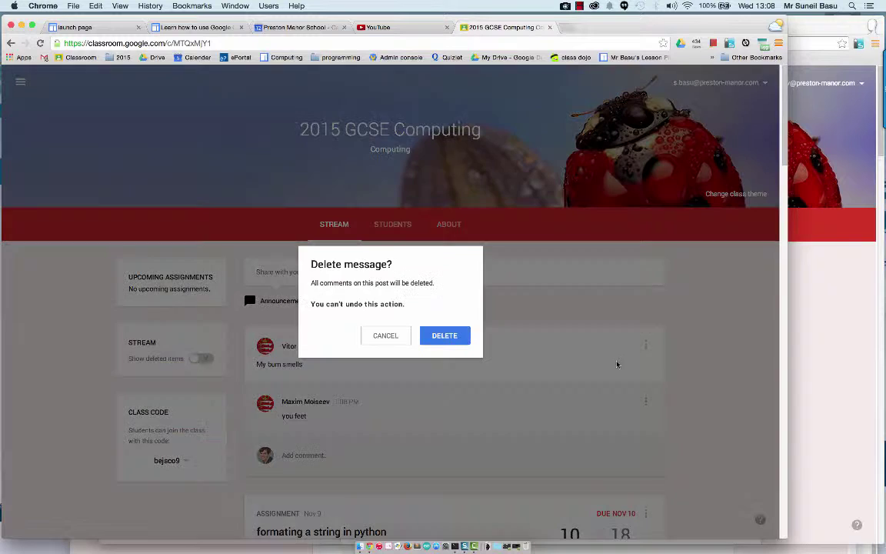
{"action": "left_click", "coordinate": [440, 342]}
Show the Delete and Mute options on the reply and question comments' three-dot menus.
{"action": "scroll", "coordinate": [544, 385], "scroll_direction": "down", "scroll_amount": 3}
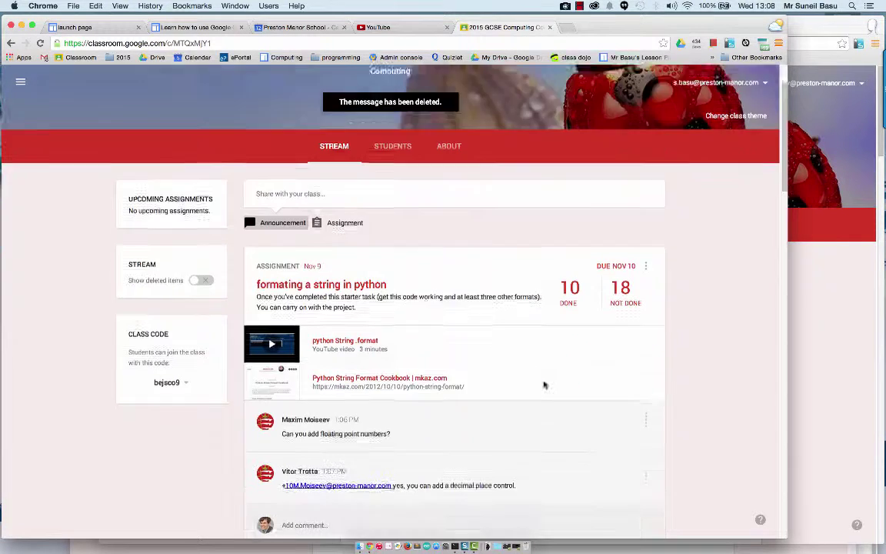
{"action": "scroll", "coordinate": [543, 384], "scroll_direction": "down", "scroll_amount": 2}
{"action": "scroll", "coordinate": [544, 384], "scroll_direction": "down", "scroll_amount": 1}
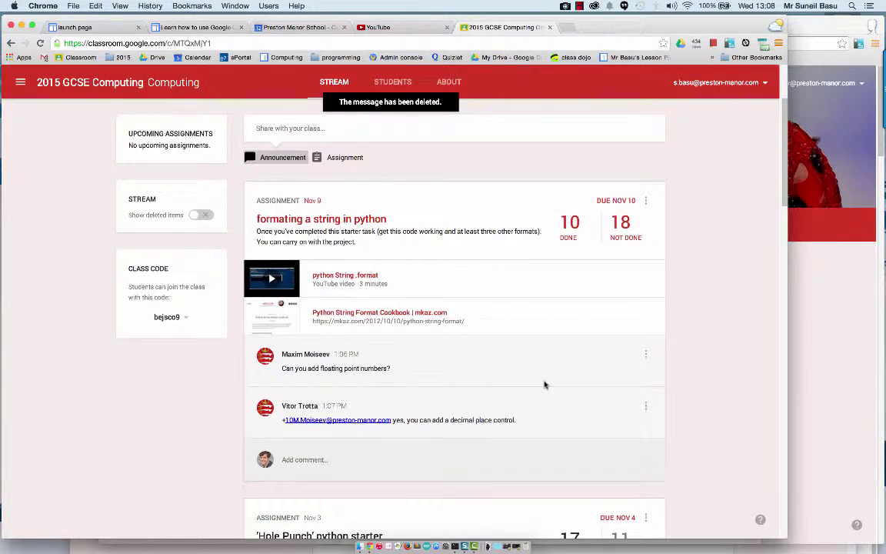
{"action": "scroll", "coordinate": [544, 385], "scroll_direction": "up", "scroll_amount": 5}
{"action": "scroll", "coordinate": [408, 385], "scroll_direction": "down", "scroll_amount": 6}
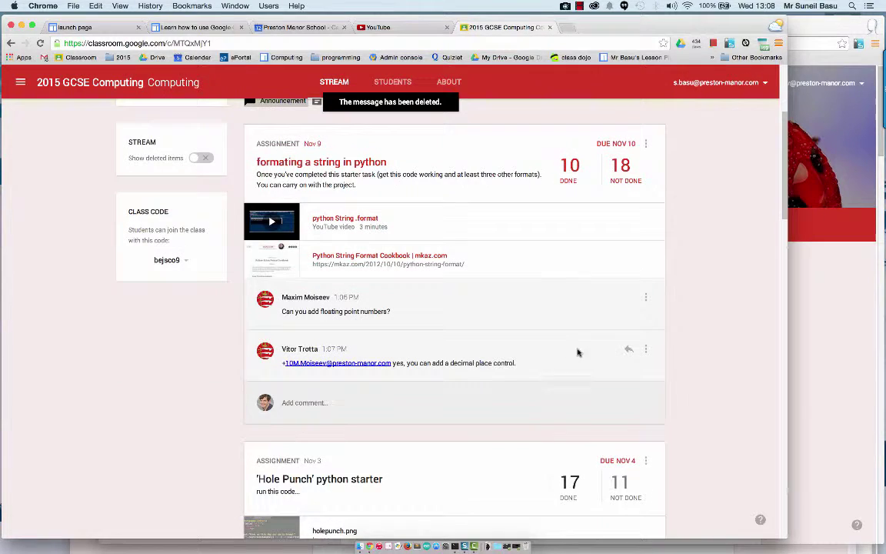
{"action": "left_click", "coordinate": [645, 351]}
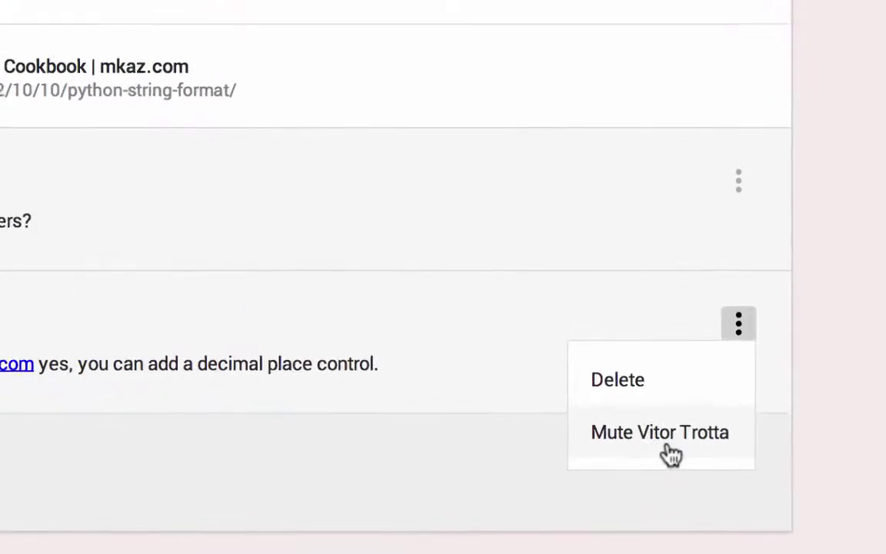
{"action": "left_click", "coordinate": [769, 214]}
{"action": "left_click", "coordinate": [745, 170]}
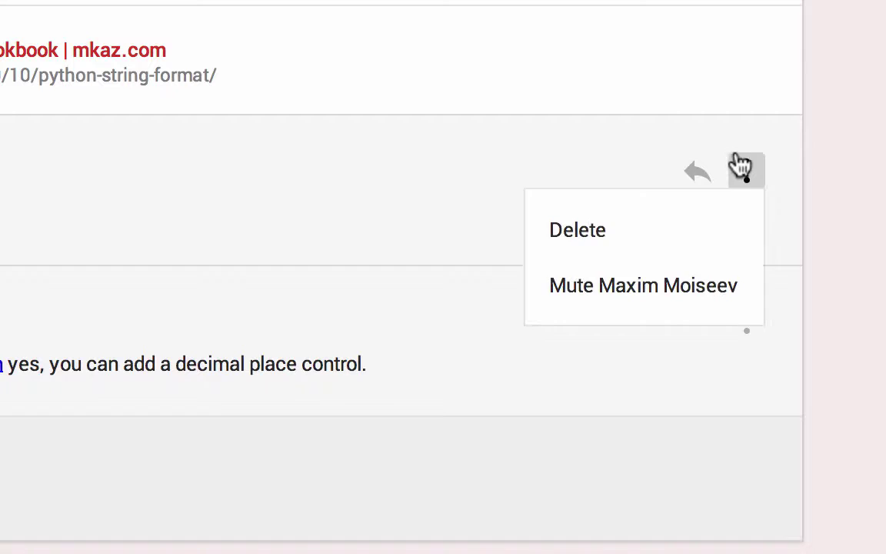
Check the reply comment's options once more, then open the class's Students list.
{"action": "left_click", "coordinate": [820, 401]}
{"action": "left_click", "coordinate": [745, 323]}
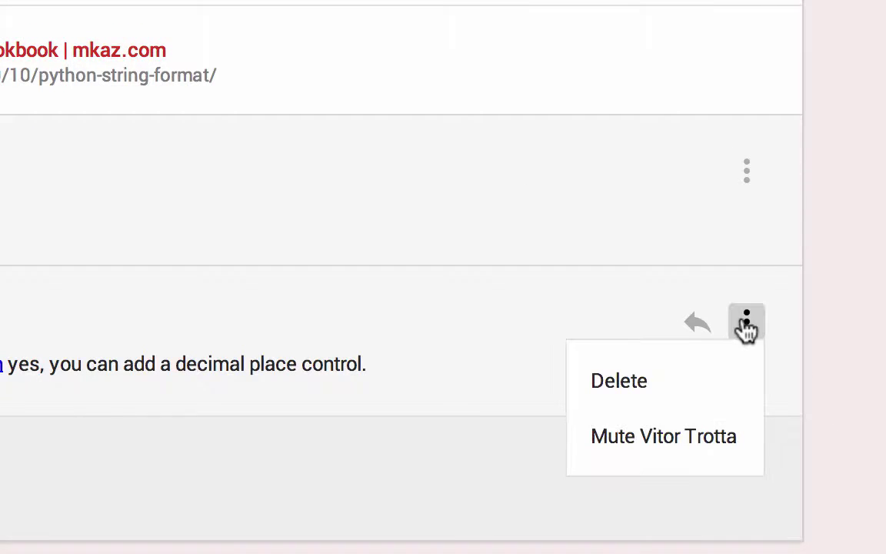
{"action": "left_click", "coordinate": [389, 217]}
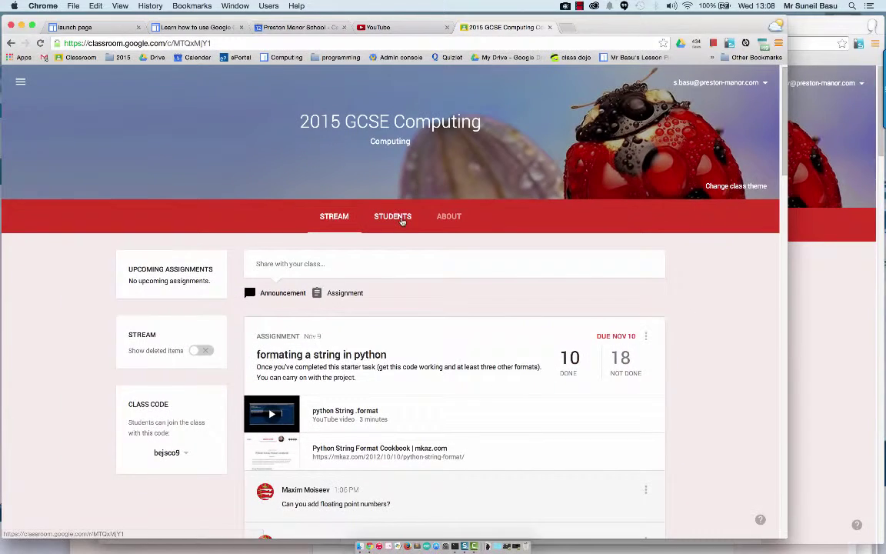
{"action": "left_click", "coordinate": [400, 219]}
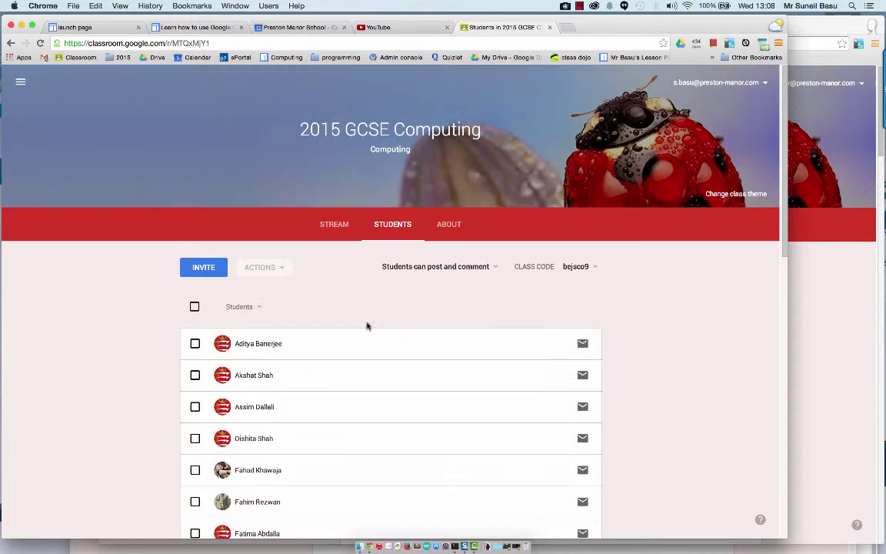
Tick three students in the roster, preview the Mute action without applying it, then view posting permissions.
{"action": "scroll", "coordinate": [269, 331], "scroll_direction": "down", "scroll_amount": 2}
{"action": "scroll", "coordinate": [185, 308], "scroll_direction": "down", "scroll_amount": 3}
{"action": "left_click", "coordinate": [194, 266]}
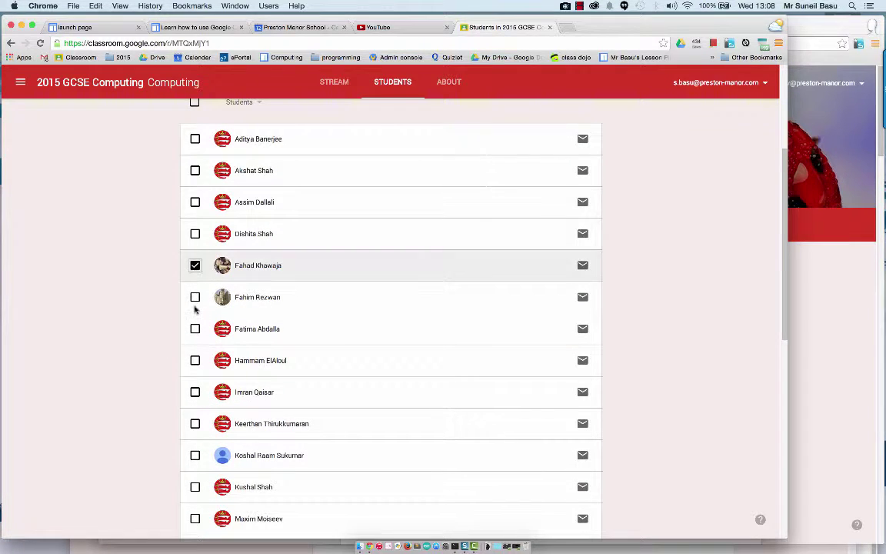
{"action": "left_click", "coordinate": [194, 328]}
{"action": "left_click", "coordinate": [194, 392]}
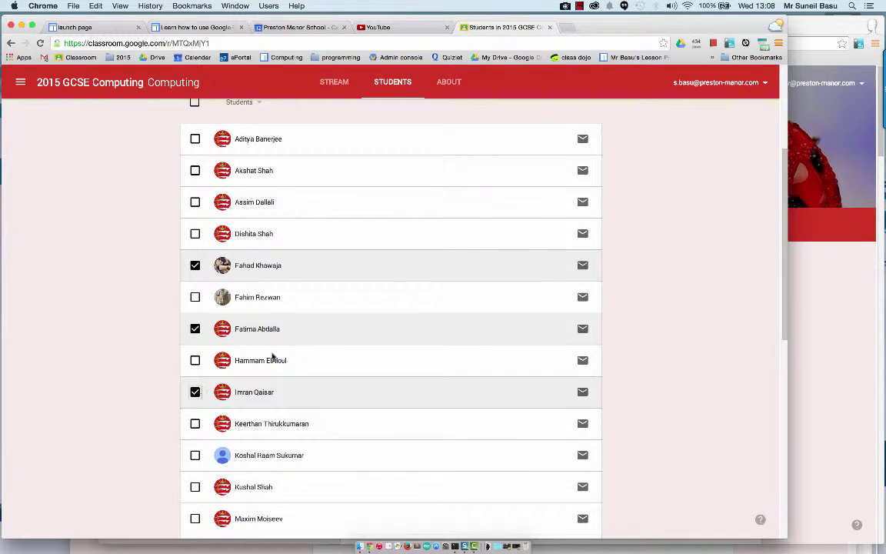
{"action": "scroll", "coordinate": [300, 338], "scroll_direction": "up", "scroll_amount": 5}
{"action": "left_click", "coordinate": [292, 266]}
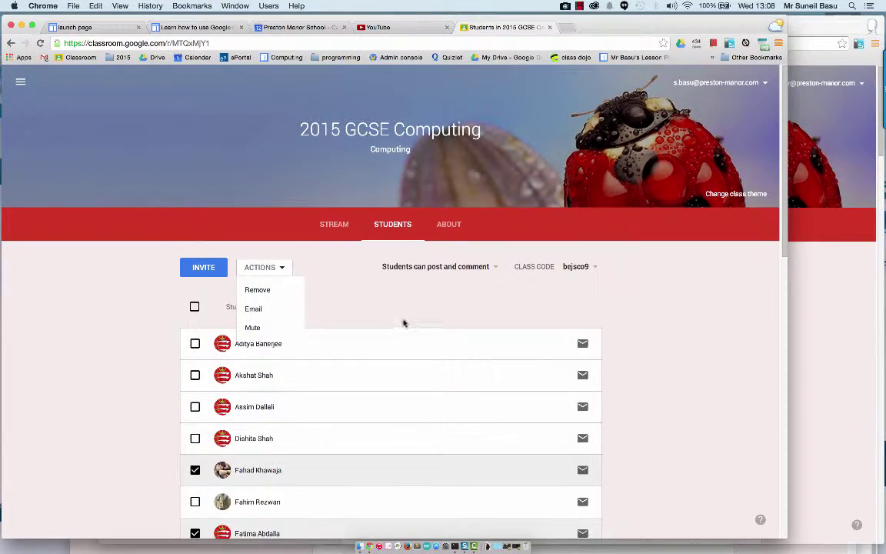
{"action": "left_click", "coordinate": [404, 323]}
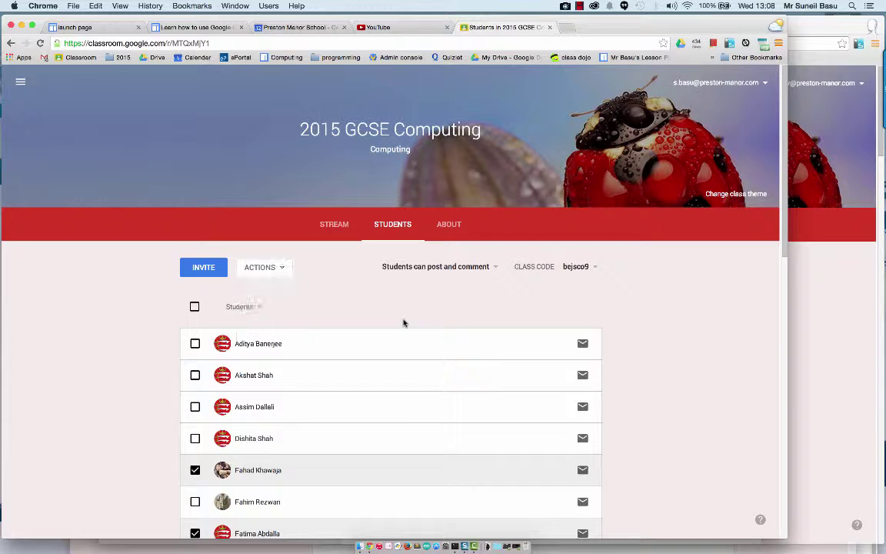
{"action": "left_click", "coordinate": [437, 269]}
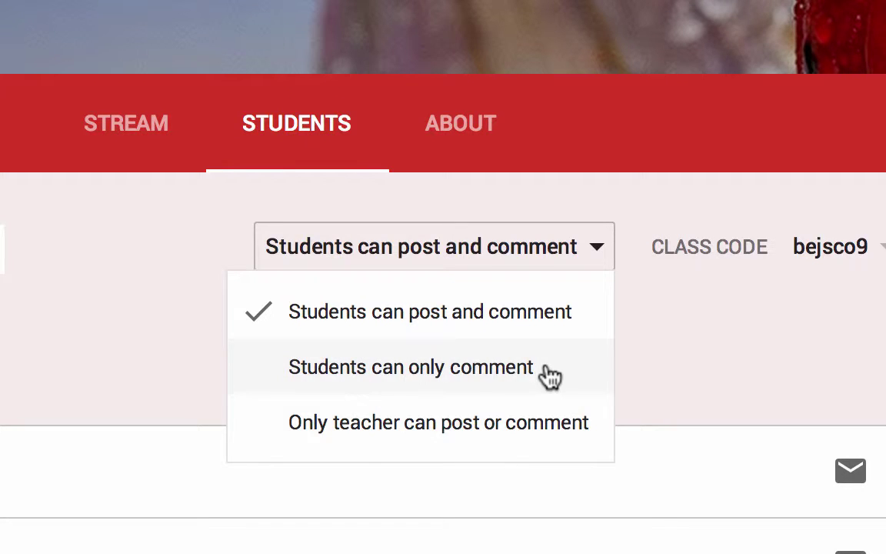
{"action": "left_click", "coordinate": [761, 364]}
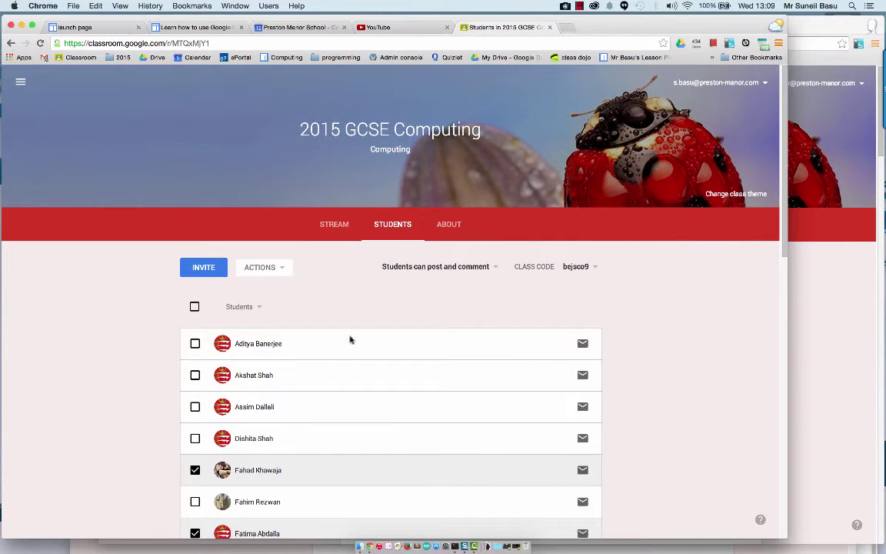